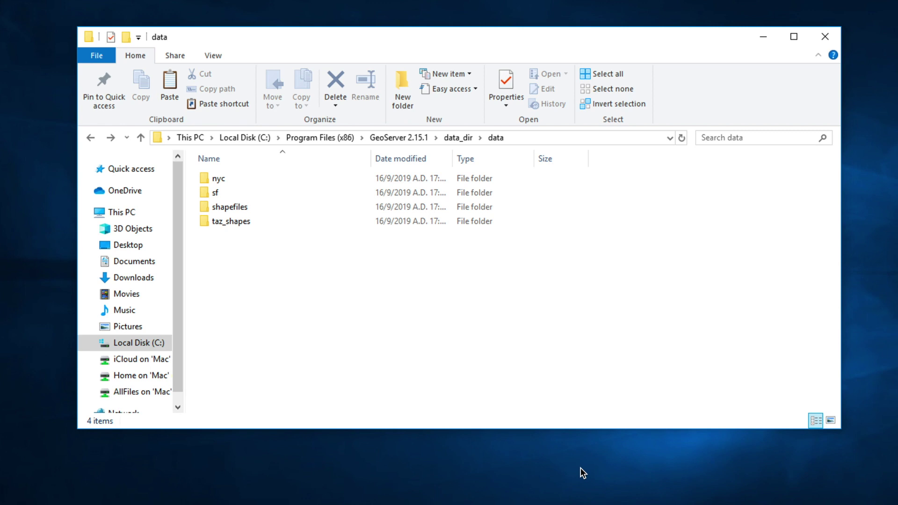
Paste the six world.* shapefile files into the data_dir data folder and reveal its path
{"action": "right_click", "coordinate": [388, 278]}
{"action": "left_click", "coordinate": [428, 372]}
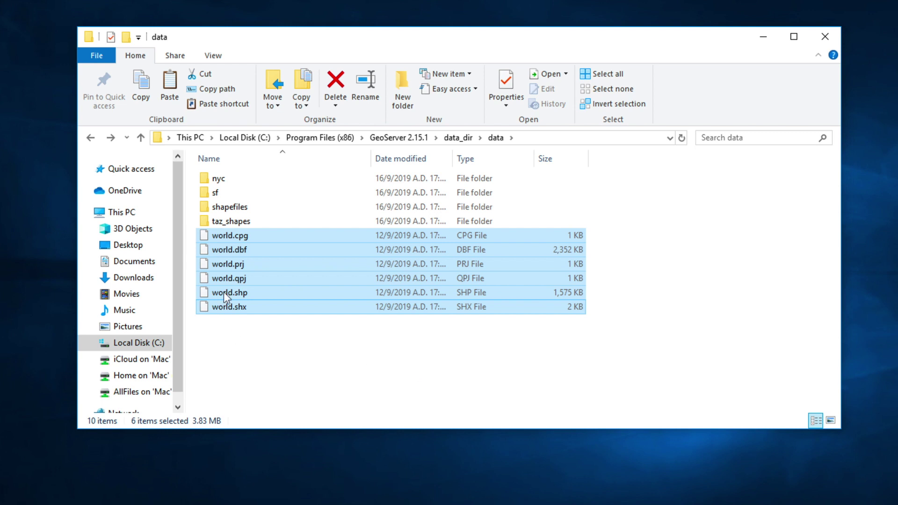
{"action": "left_click", "coordinate": [559, 138]}
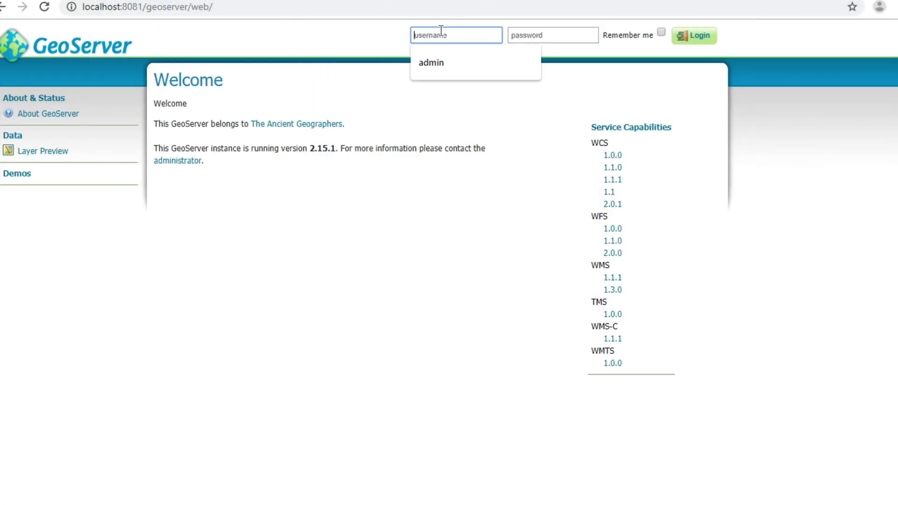
{"action": "type", "text": "a"}
Log in with the saved admin username and password, dismissing the save-password prompt
{"action": "left_click", "coordinate": [440, 63]}
{"action": "left_click", "coordinate": [533, 35]}
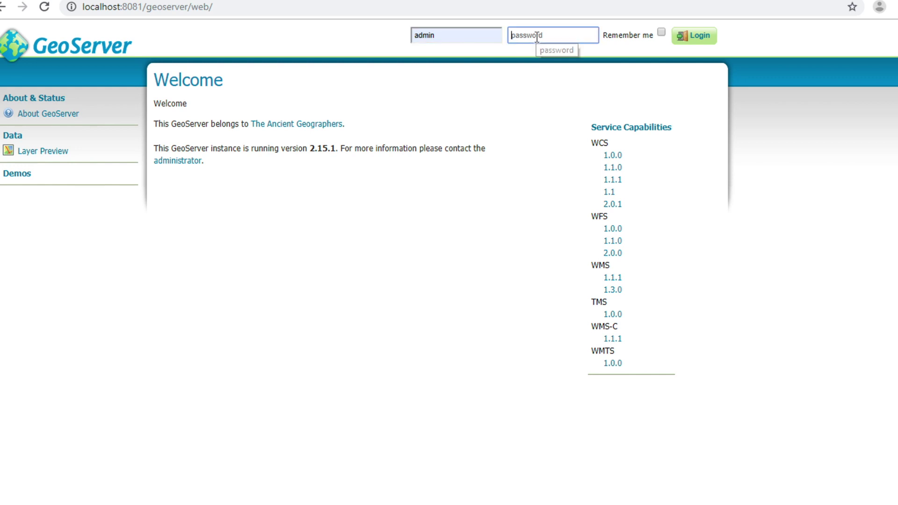
{"action": "type", "text": "ge"}
{"action": "type", "text": "oserver"}
{"action": "left_click", "coordinate": [706, 43]}
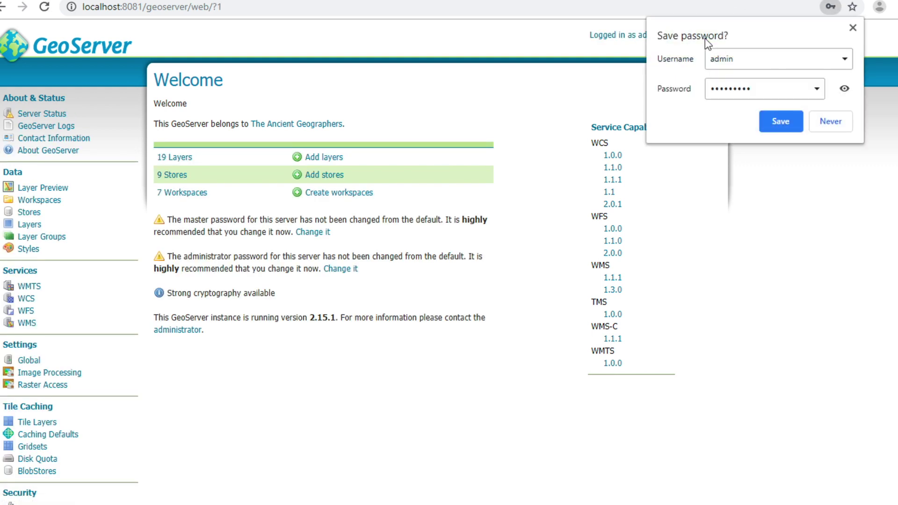
{"action": "left_click", "coordinate": [852, 28]}
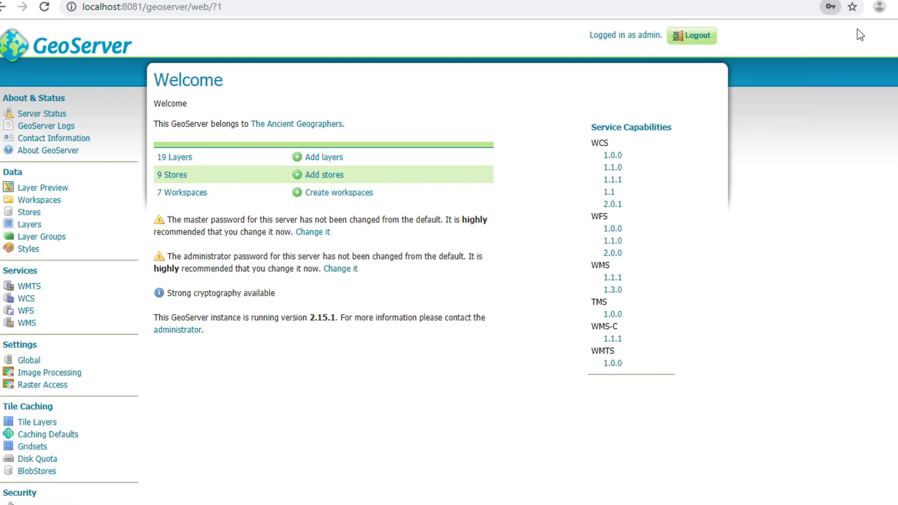
Add a workspace named gis4dev with namespace URI gis4dev
{"action": "left_click", "coordinate": [40, 200]}
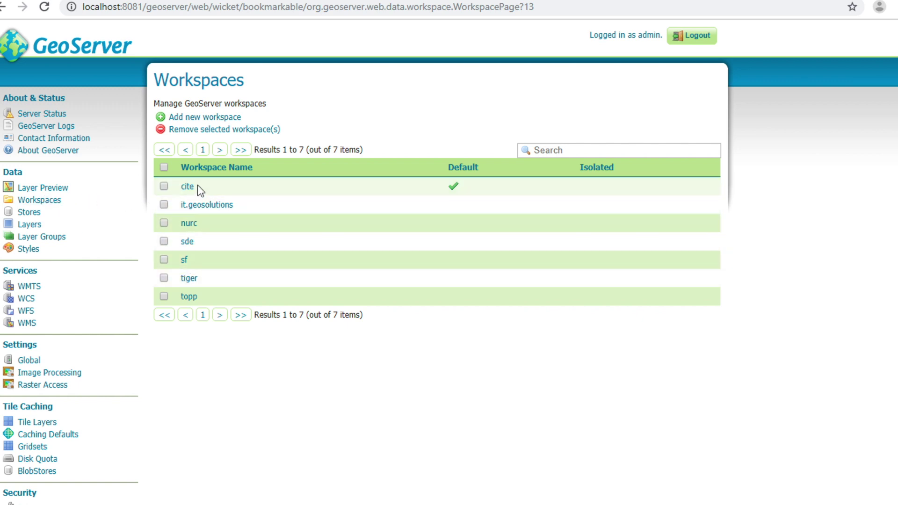
{"action": "left_click", "coordinate": [214, 118]}
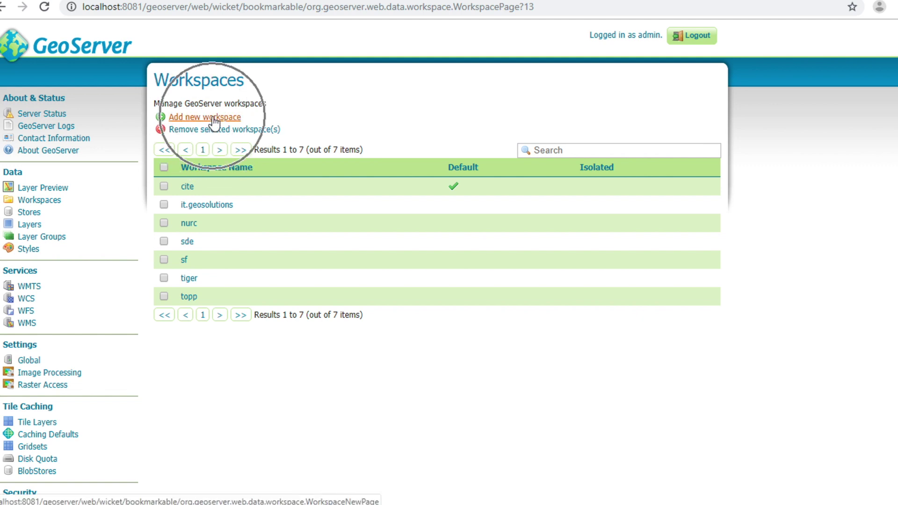
{"action": "left_click", "coordinate": [204, 137]}
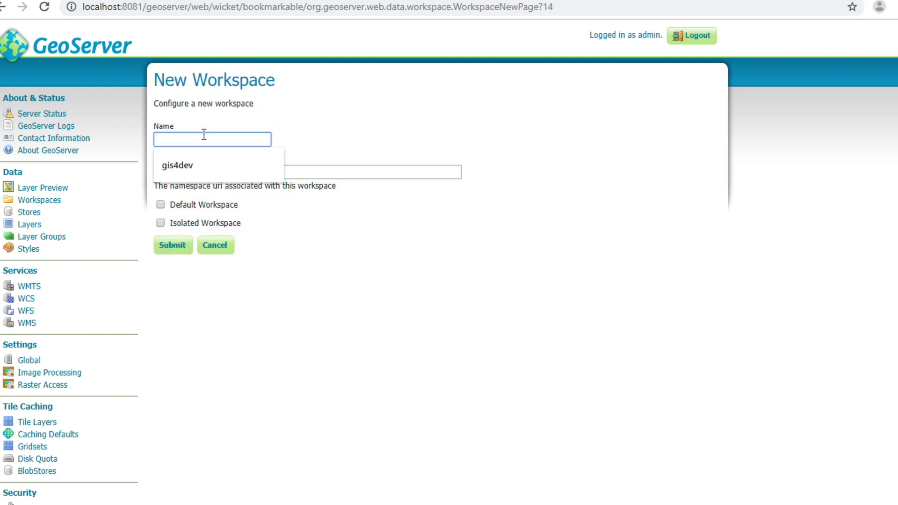
{"action": "left_click", "coordinate": [198, 173]}
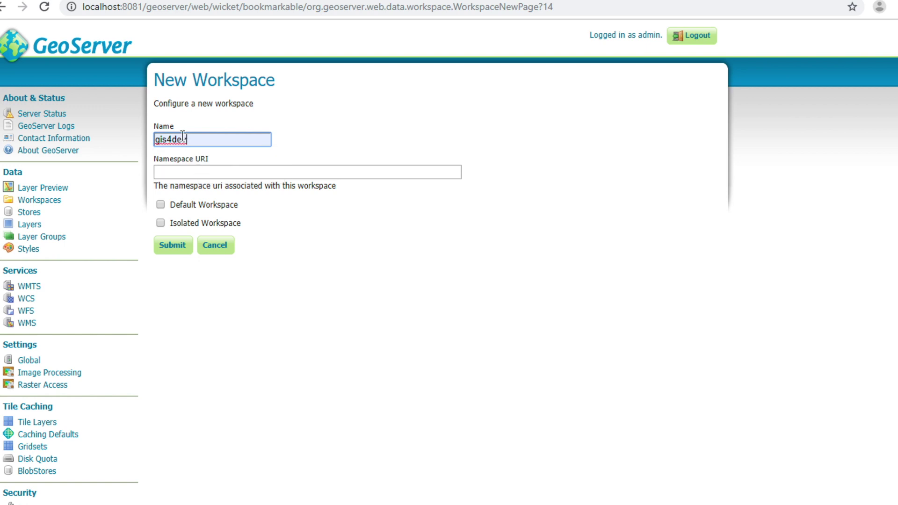
{"action": "left_click", "coordinate": [186, 172]}
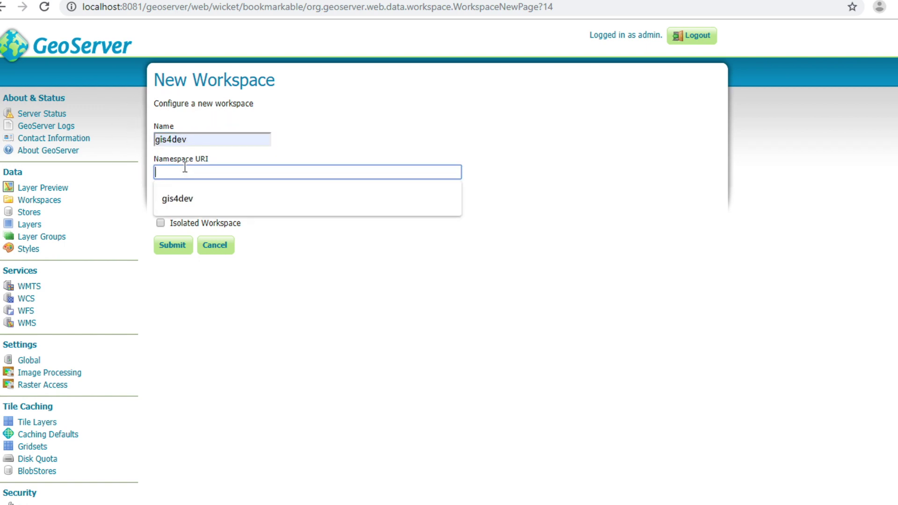
{"action": "left_click", "coordinate": [187, 199]}
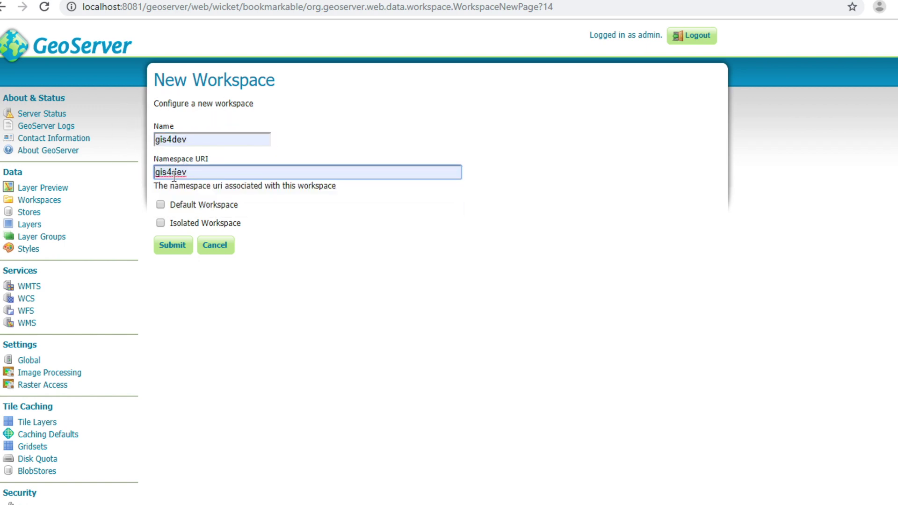
{"action": "left_click", "coordinate": [175, 250]}
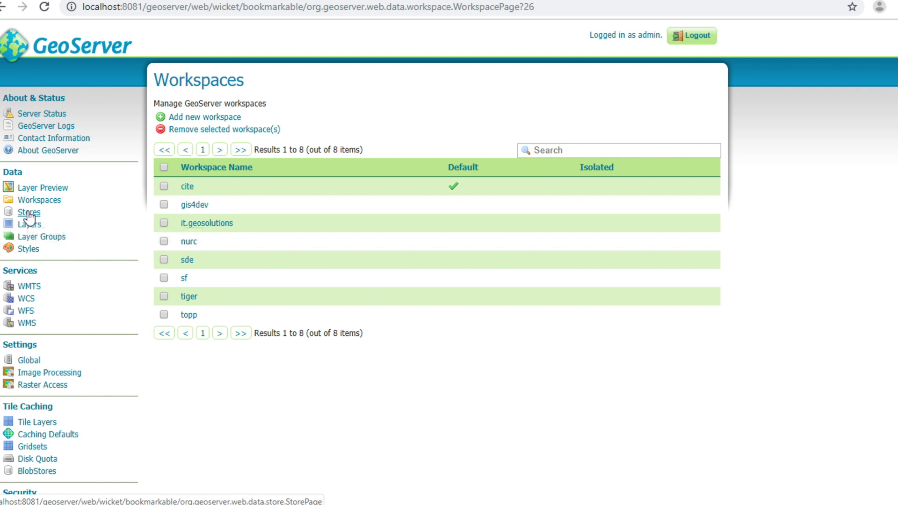
{"action": "left_click", "coordinate": [28, 219]}
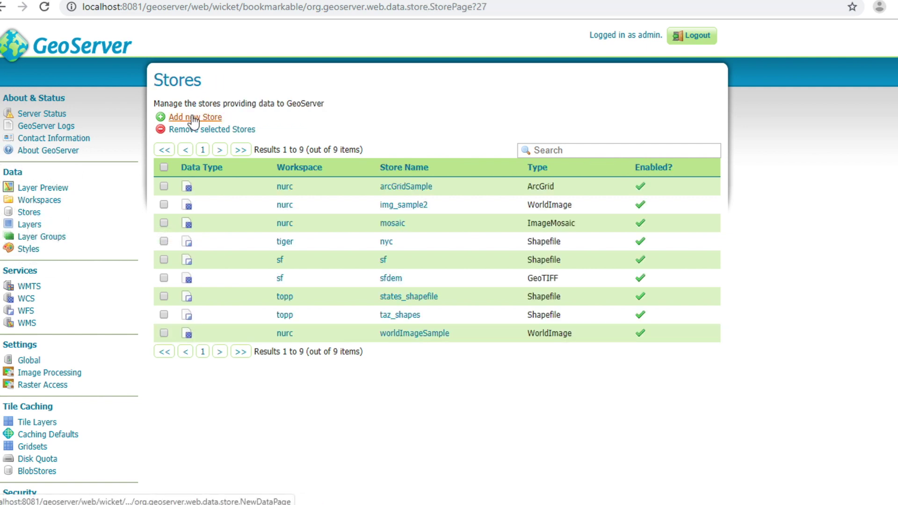
Start a new data store and choose Shapefile as the vector source type
{"action": "left_click", "coordinate": [193, 118]}
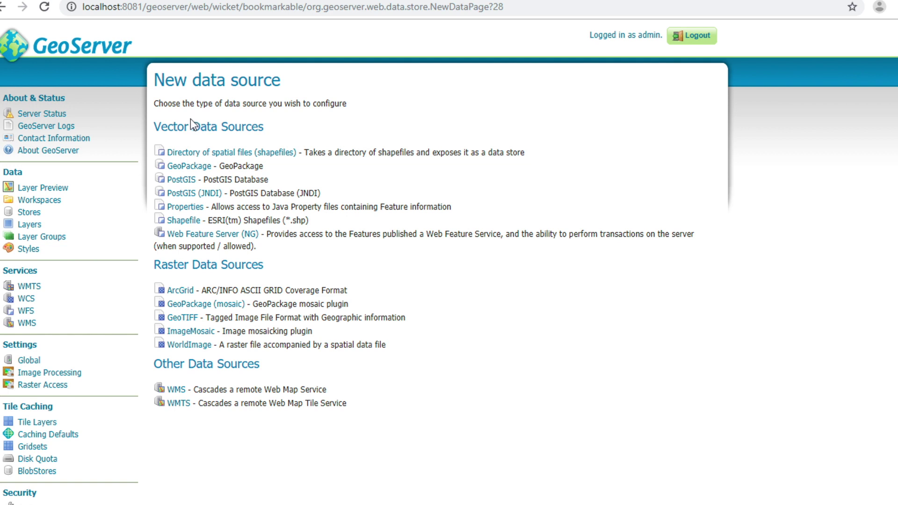
{"action": "left_click", "coordinate": [190, 223]}
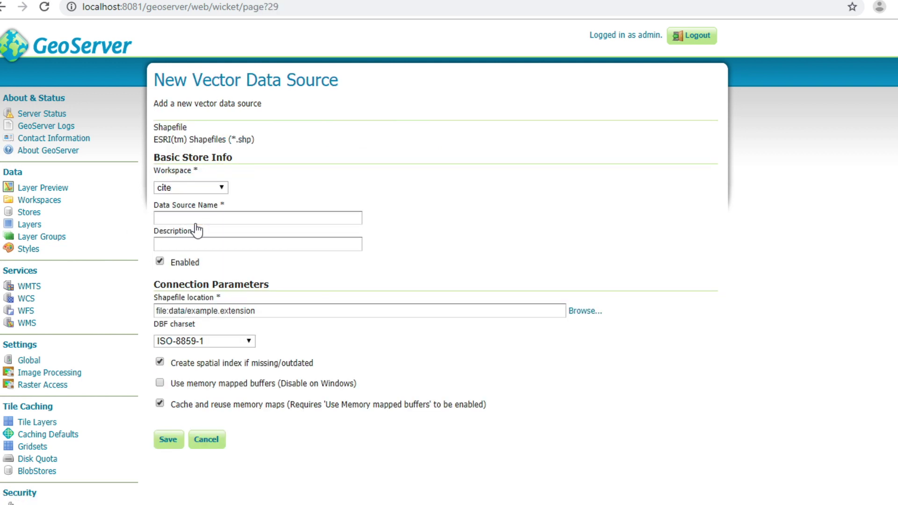
Assign the store to workspace gis4dev, name it world, and add a description
{"action": "left_click", "coordinate": [217, 189]}
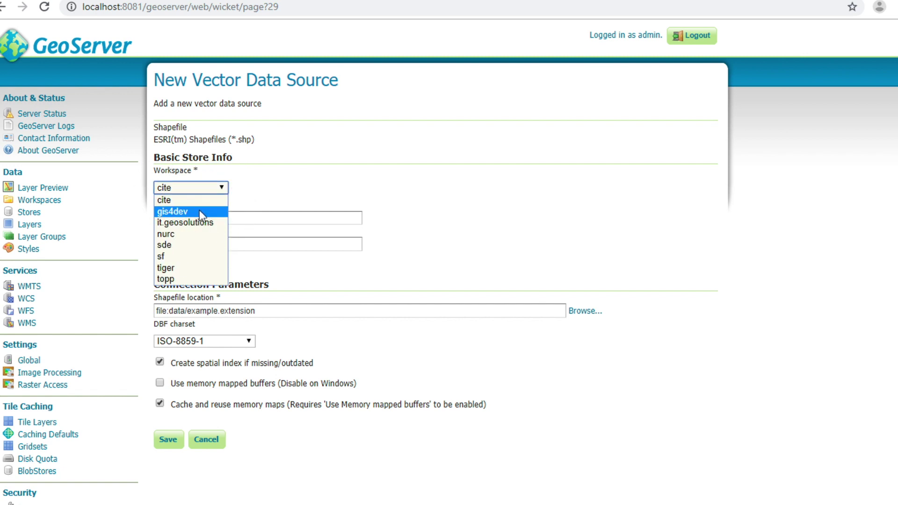
{"action": "left_click", "coordinate": [199, 212]}
{"action": "type", "text": "w"}
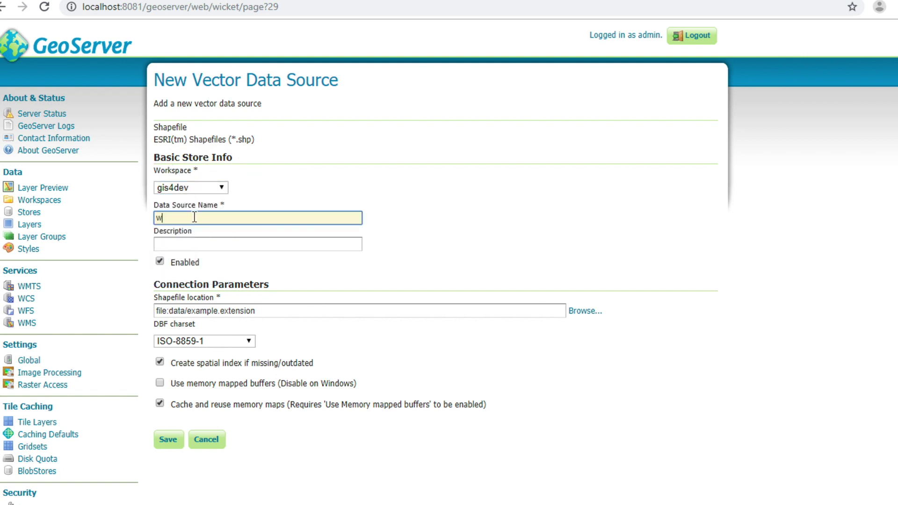
{"action": "type", "text": "orld"}
{"action": "left_click", "coordinate": [190, 242]}
{"action": "type", "text": "wor"}
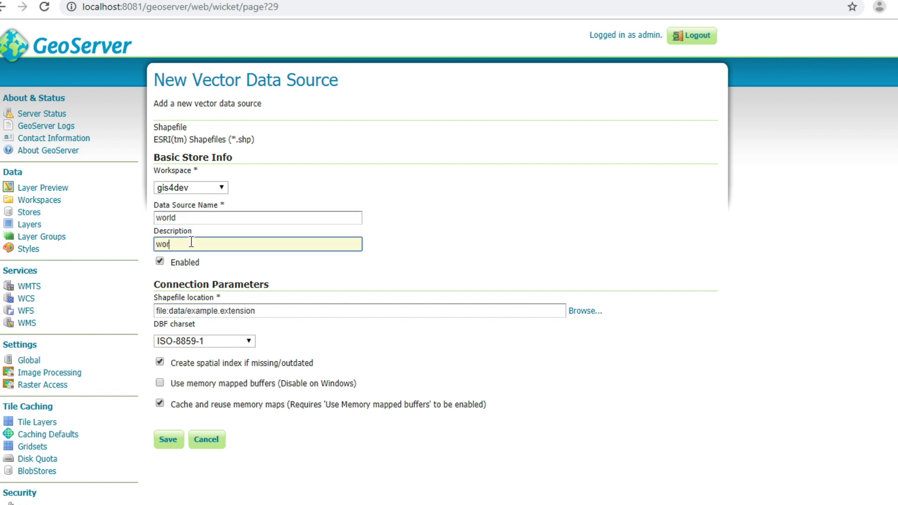
{"action": "type", "text": "ld form sh"}
{"action": "type", "text": "apefile"}
Set the shapefile location to data/world.shp and the DBF charset to UTF-8
{"action": "left_click", "coordinate": [586, 316]}
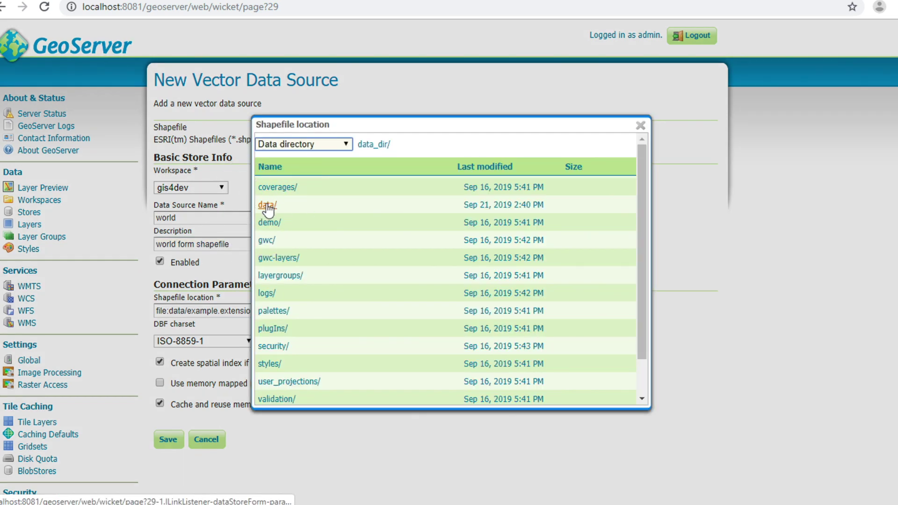
{"action": "left_click", "coordinate": [267, 206]}
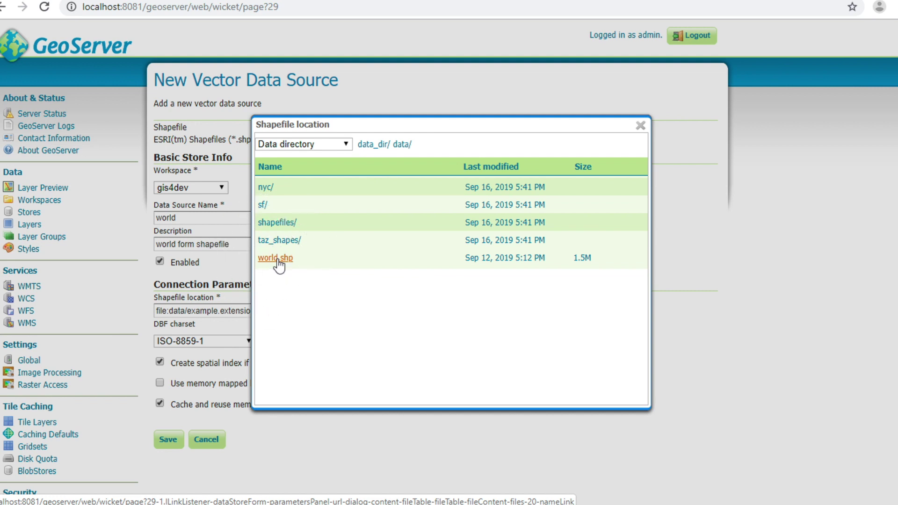
{"action": "left_click", "coordinate": [278, 259]}
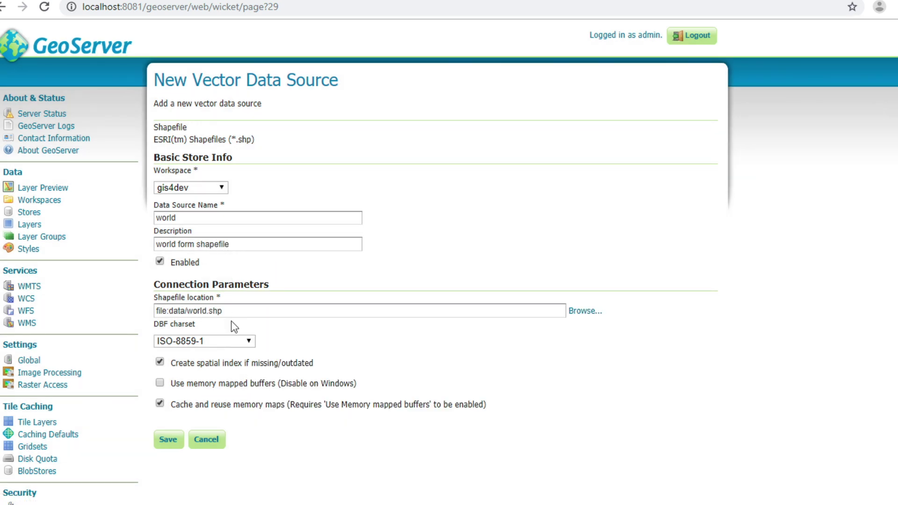
{"action": "left_click", "coordinate": [249, 343]}
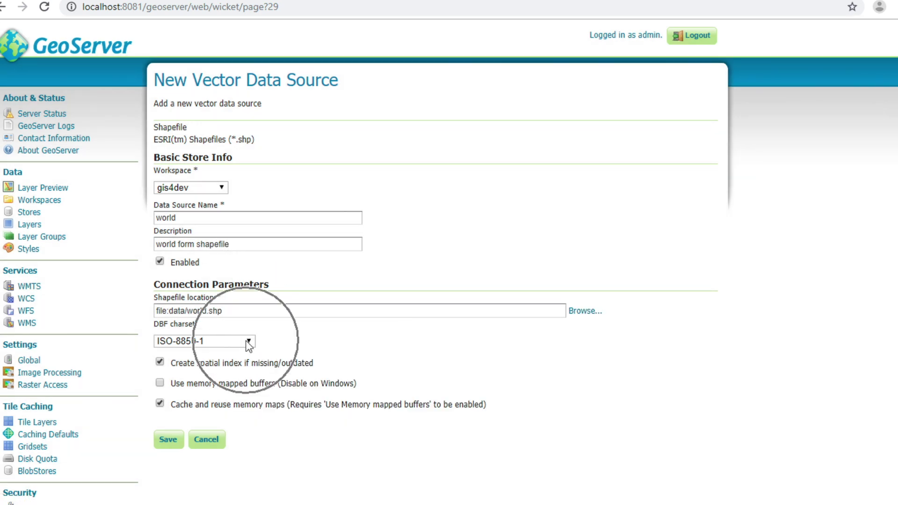
{"action": "left_click", "coordinate": [249, 343]}
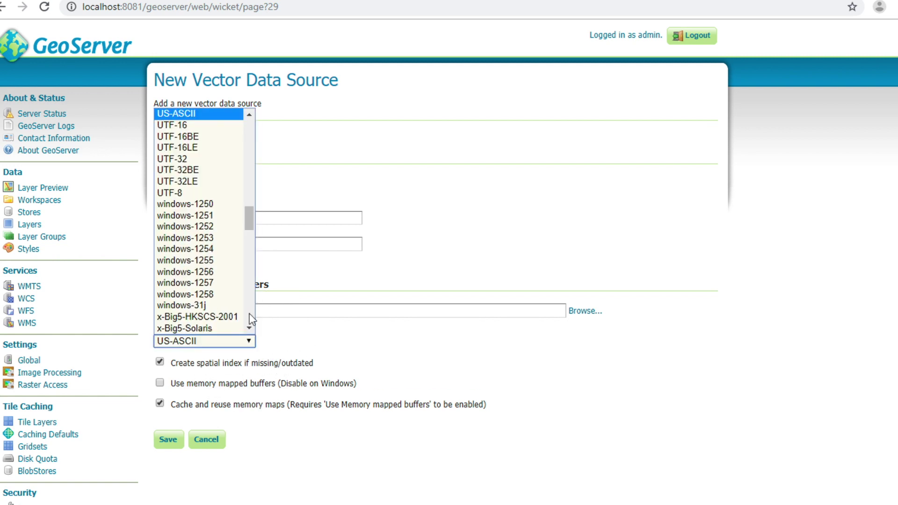
{"action": "left_click", "coordinate": [180, 195]}
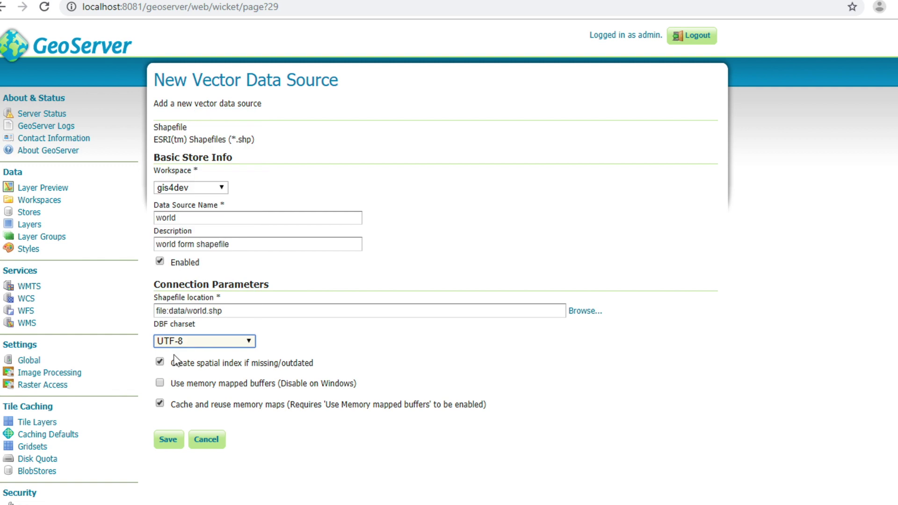
{"action": "left_click", "coordinate": [175, 442]}
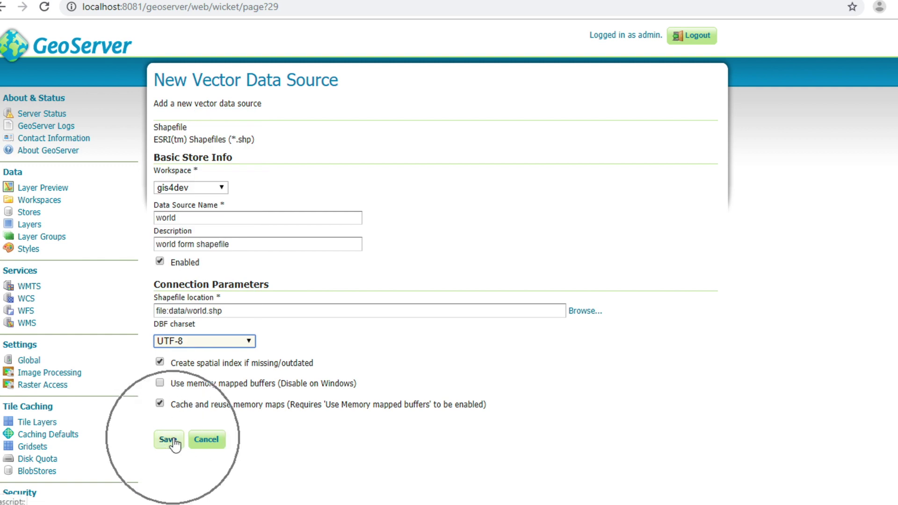
Save the world Shapefile store and publish its world layer
{"action": "left_click", "coordinate": [174, 442]}
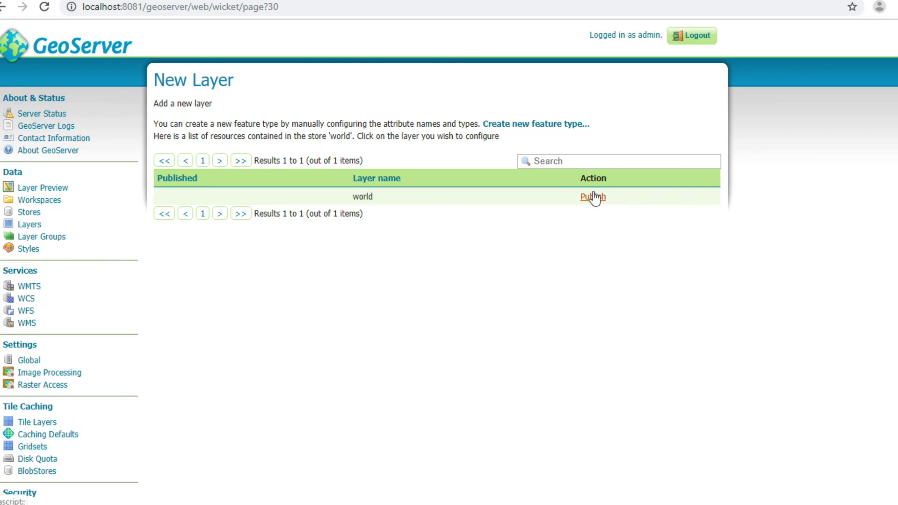
{"action": "left_click", "coordinate": [594, 197]}
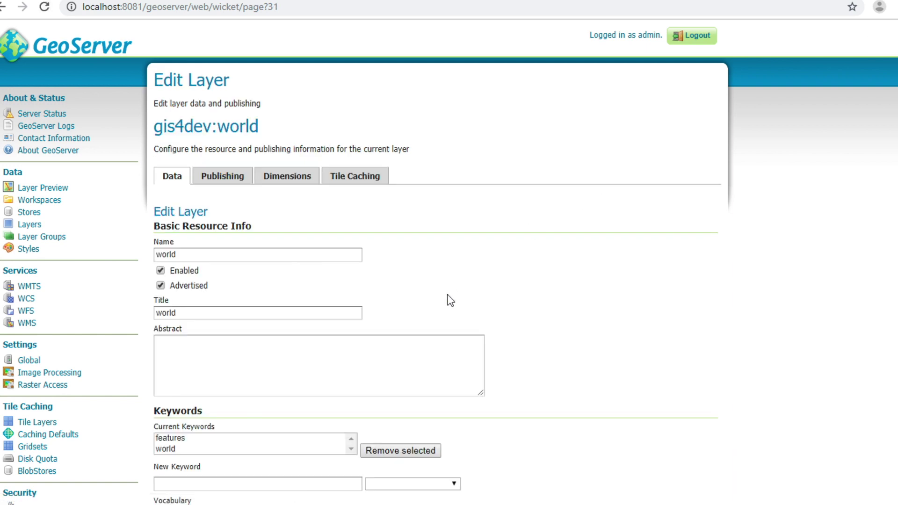
{"action": "scroll", "coordinate": [447, 300], "scroll_direction": "down", "scroll_amount": 2}
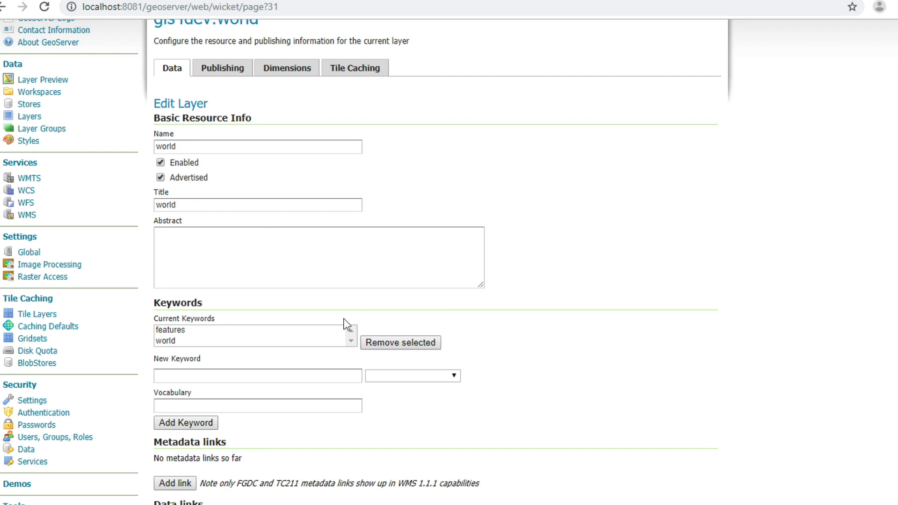
Set the world layer's abstract to 'world ....', keeping keywords features and world
{"action": "left_click", "coordinate": [290, 270]}
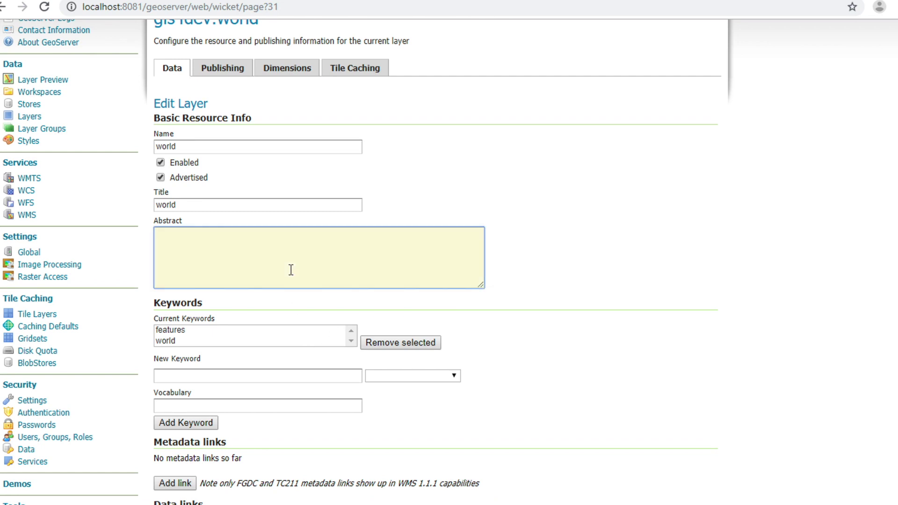
{"action": "type", "text": "w"}
{"action": "type", "text": "ord"}
{"action": "key", "text": "BackSpace"}
{"action": "type", "text": "ld "}
{"action": "type", "text": "...."}
{"action": "left_click", "coordinate": [197, 371]}
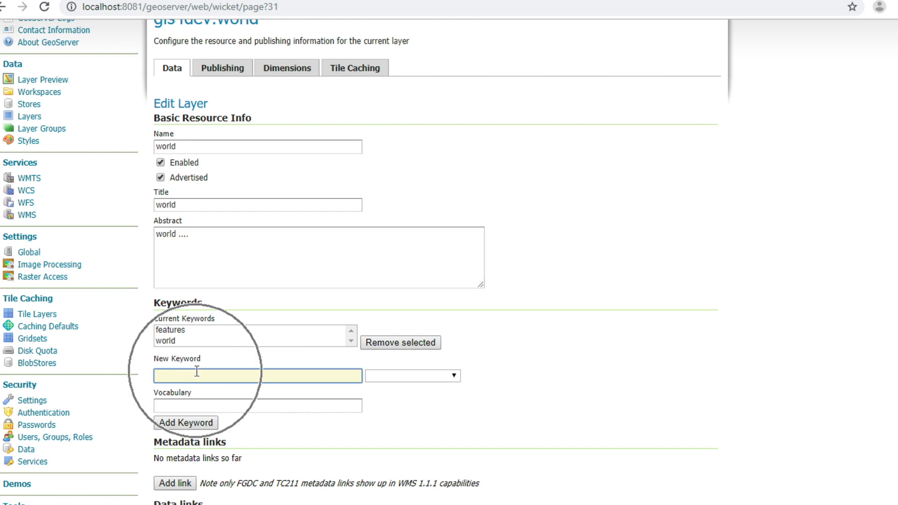
{"action": "left_click", "coordinate": [276, 435]}
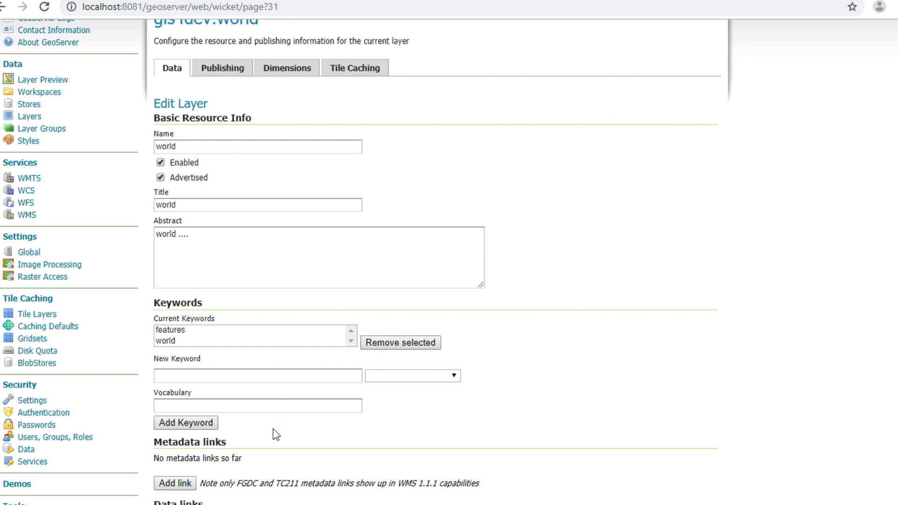
{"action": "scroll", "coordinate": [276, 435], "scroll_direction": "down", "scroll_amount": 1}
{"action": "scroll", "coordinate": [276, 435], "scroll_direction": "down", "scroll_amount": 1}
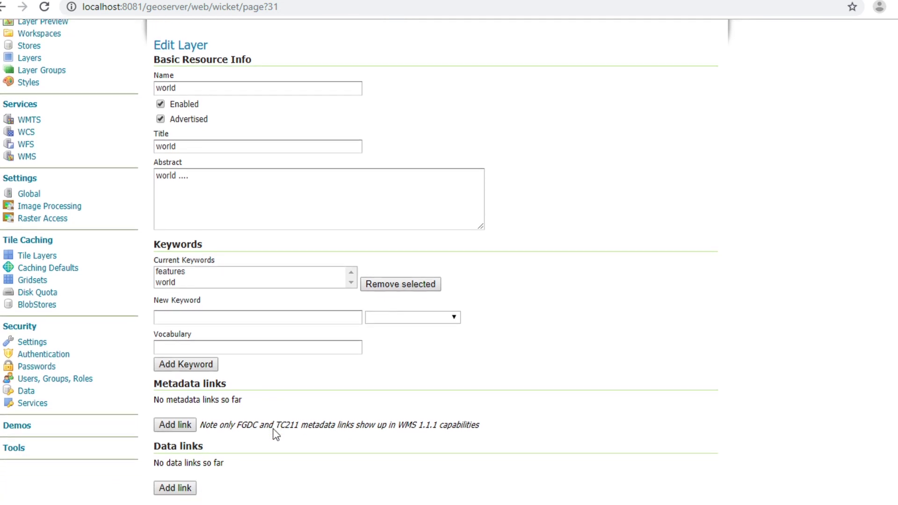
{"action": "scroll", "coordinate": [276, 435], "scroll_direction": "down", "scroll_amount": 1}
{"action": "scroll", "coordinate": [275, 435], "scroll_direction": "down", "scroll_amount": 1}
{"action": "scroll", "coordinate": [276, 435], "scroll_direction": "down", "scroll_amount": 1}
{"action": "scroll", "coordinate": [274, 433], "scroll_direction": "down", "scroll_amount": 1}
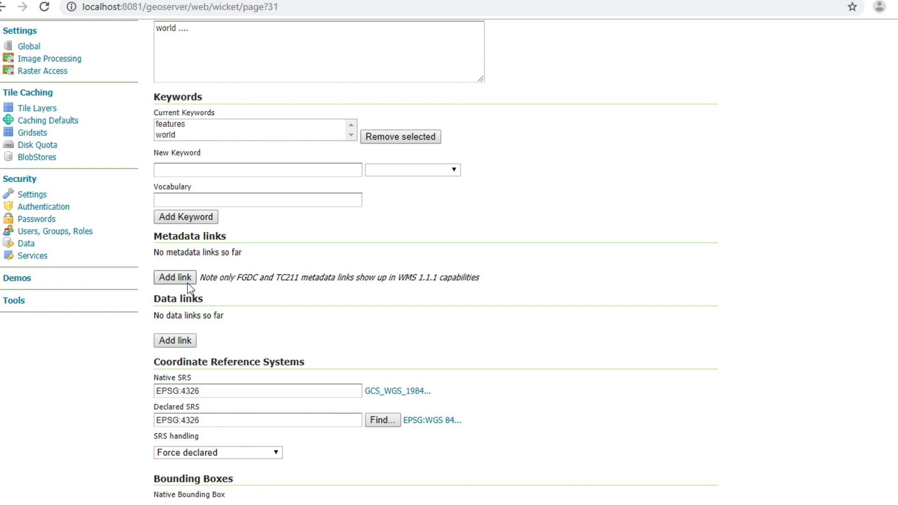
{"action": "scroll", "coordinate": [240, 330], "scroll_direction": "down", "scroll_amount": 2}
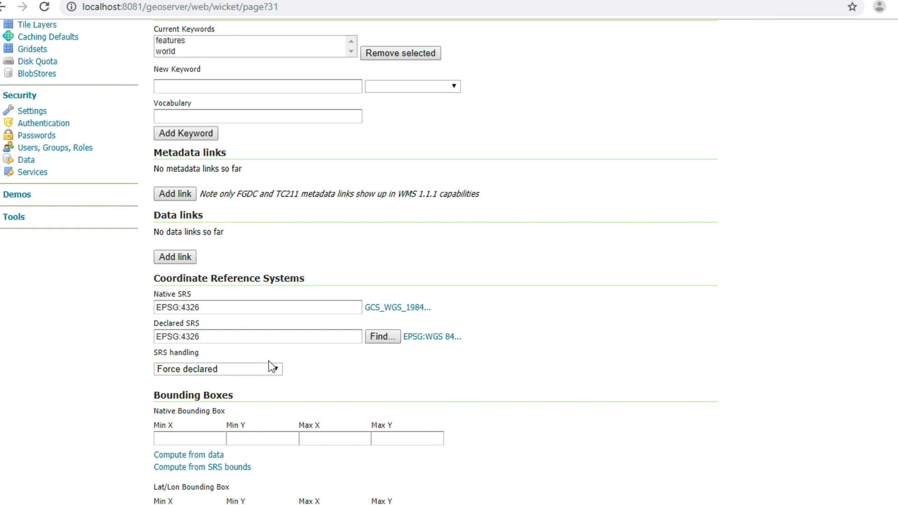
{"action": "scroll", "coordinate": [271, 366], "scroll_direction": "down", "scroll_amount": 2}
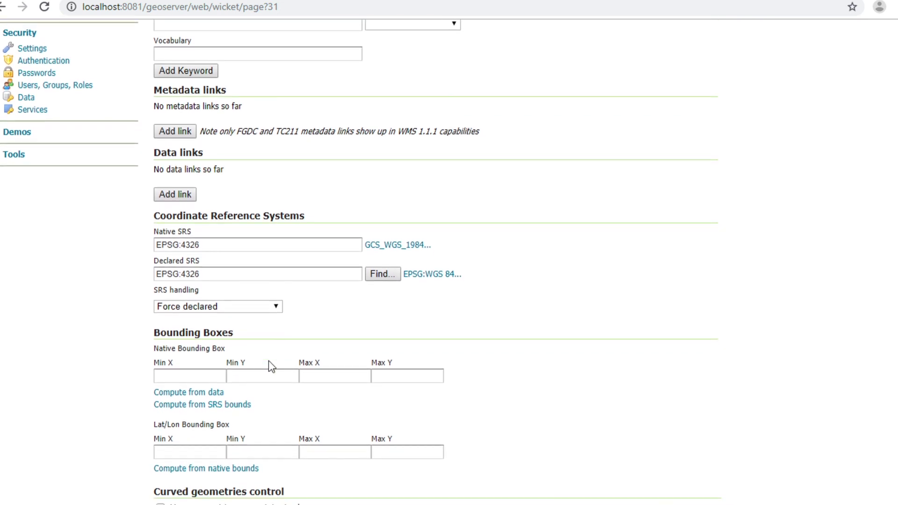
{"action": "scroll", "coordinate": [269, 362], "scroll_direction": "down", "scroll_amount": 1}
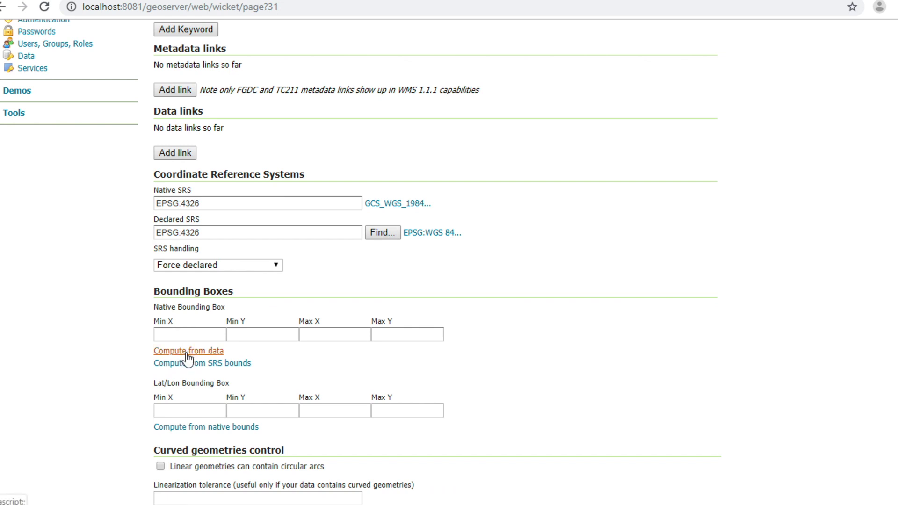
Compute native and lat/lon bounds: -180, -89.99892578, 180, 83.59960938
{"action": "left_click", "coordinate": [187, 358]}
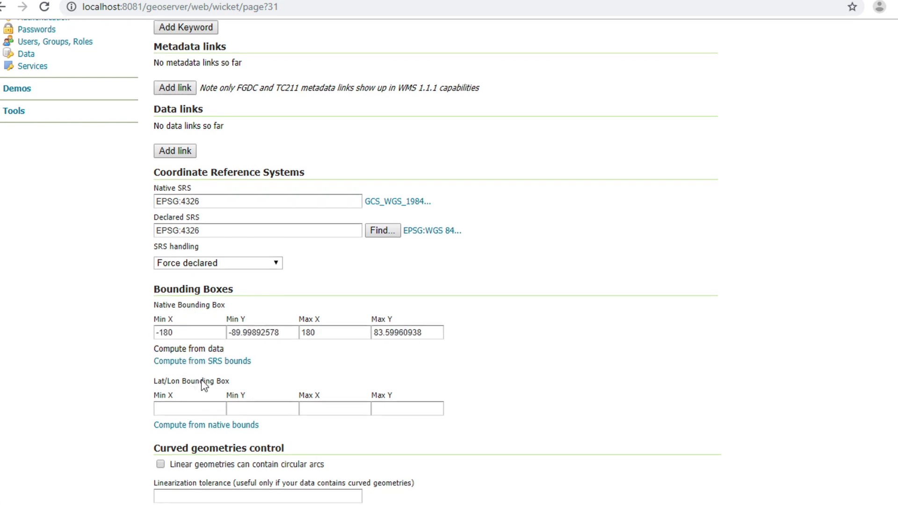
{"action": "scroll", "coordinate": [201, 380], "scroll_direction": "down", "scroll_amount": 1}
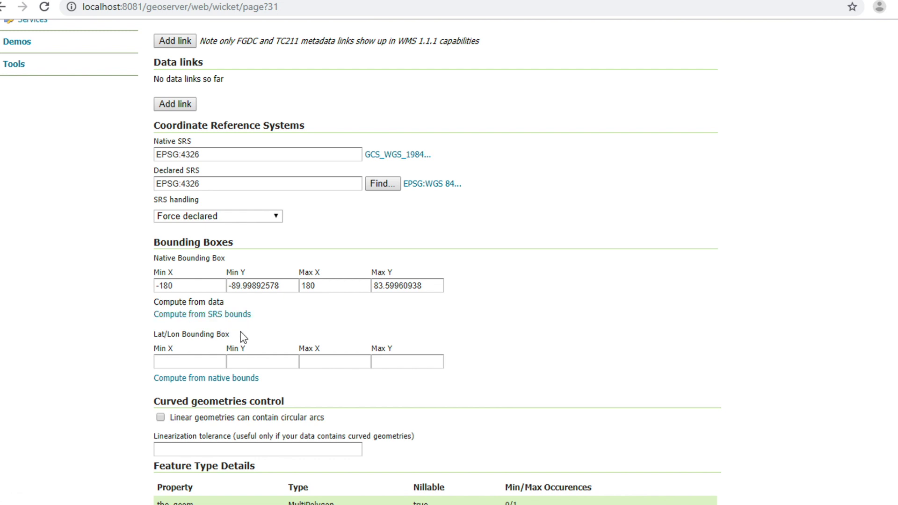
{"action": "scroll", "coordinate": [240, 337], "scroll_direction": "down", "scroll_amount": 1}
{"action": "scroll", "coordinate": [241, 335], "scroll_direction": "down", "scroll_amount": 1}
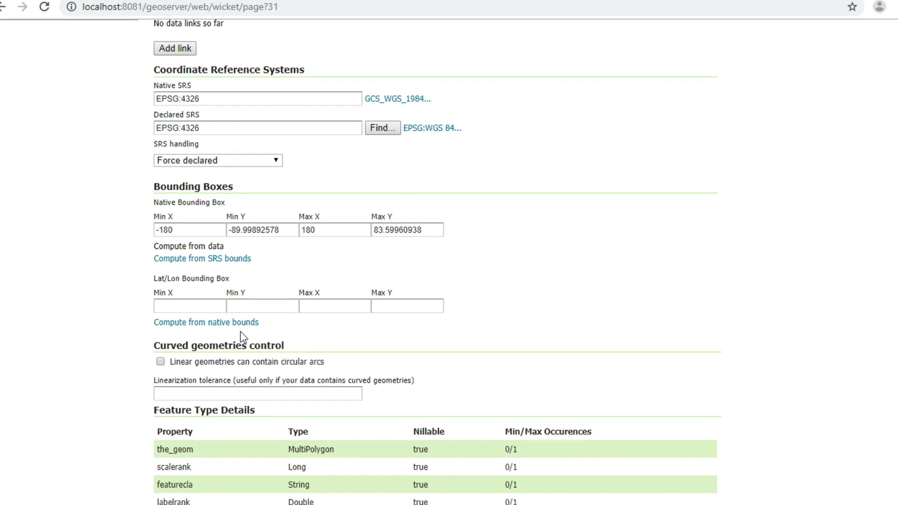
{"action": "scroll", "coordinate": [241, 333], "scroll_direction": "down", "scroll_amount": 1}
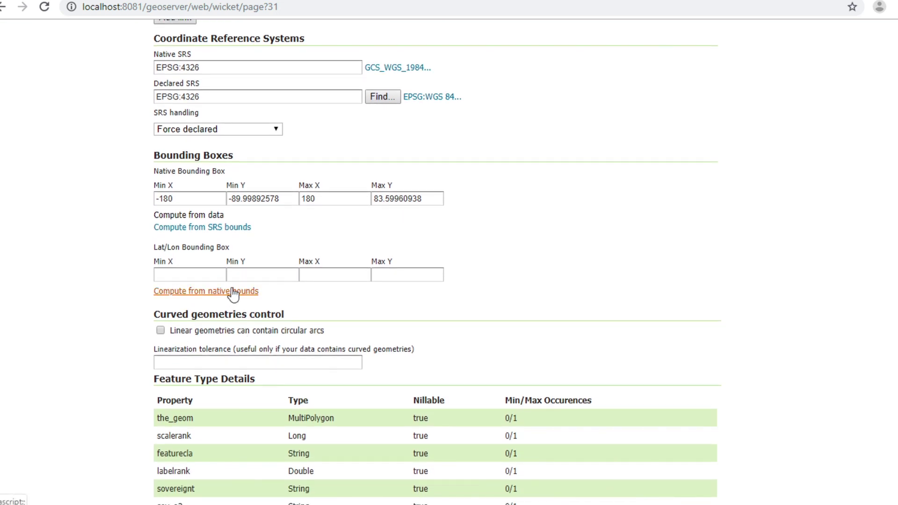
{"action": "left_click", "coordinate": [232, 292]}
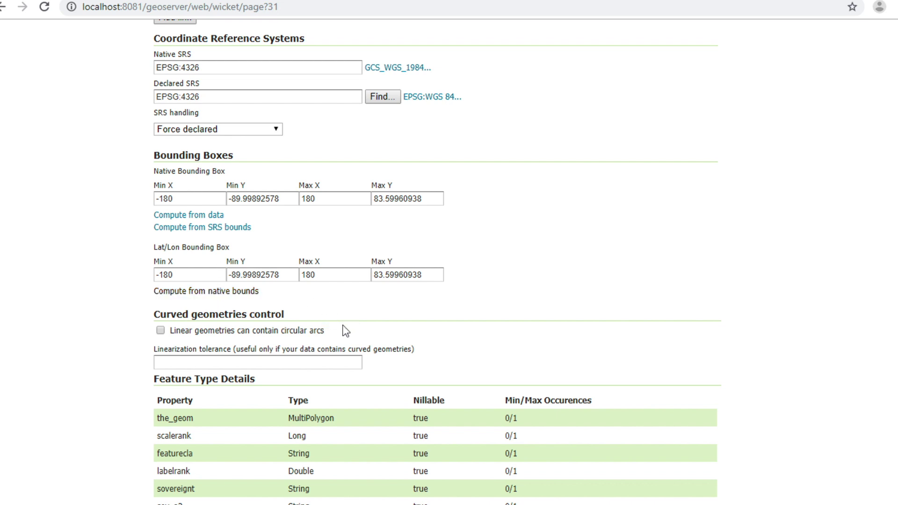
{"action": "scroll", "coordinate": [332, 331], "scroll_direction": "down", "scroll_amount": 2}
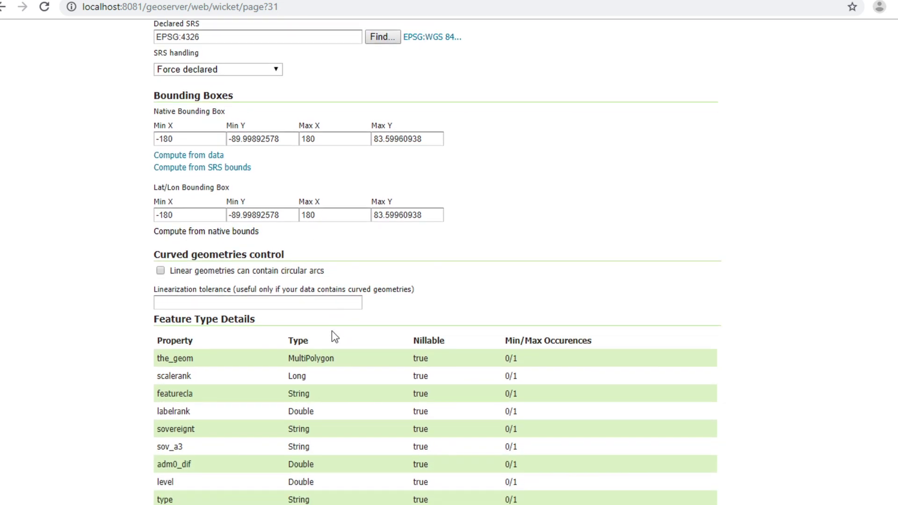
{"action": "scroll", "coordinate": [332, 330], "scroll_direction": "down", "scroll_amount": 2}
{"action": "scroll", "coordinate": [332, 331], "scroll_direction": "down", "scroll_amount": 1}
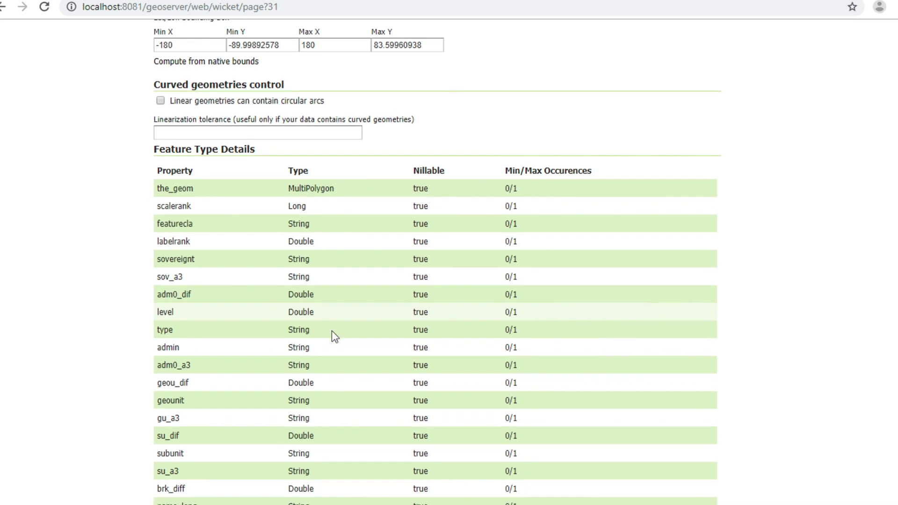
{"action": "scroll", "coordinate": [332, 330], "scroll_direction": "down", "scroll_amount": 1}
{"action": "scroll", "coordinate": [535, 377], "scroll_direction": "down", "scroll_amount": 3}
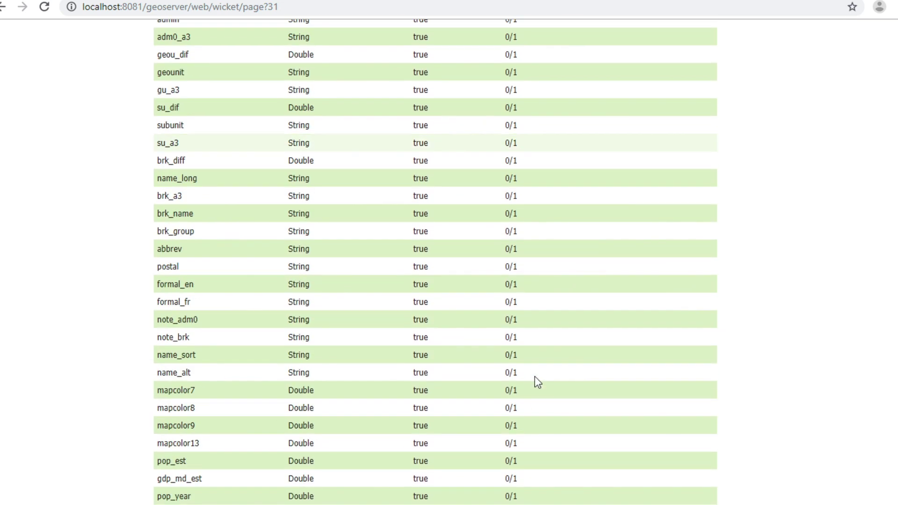
{"action": "scroll", "coordinate": [486, 391], "scroll_direction": "down", "scroll_amount": 2}
{"action": "scroll", "coordinate": [486, 390], "scroll_direction": "down", "scroll_amount": 3}
{"action": "scroll", "coordinate": [485, 390], "scroll_direction": "down", "scroll_amount": 3}
{"action": "scroll", "coordinate": [486, 390], "scroll_direction": "down", "scroll_amount": 3}
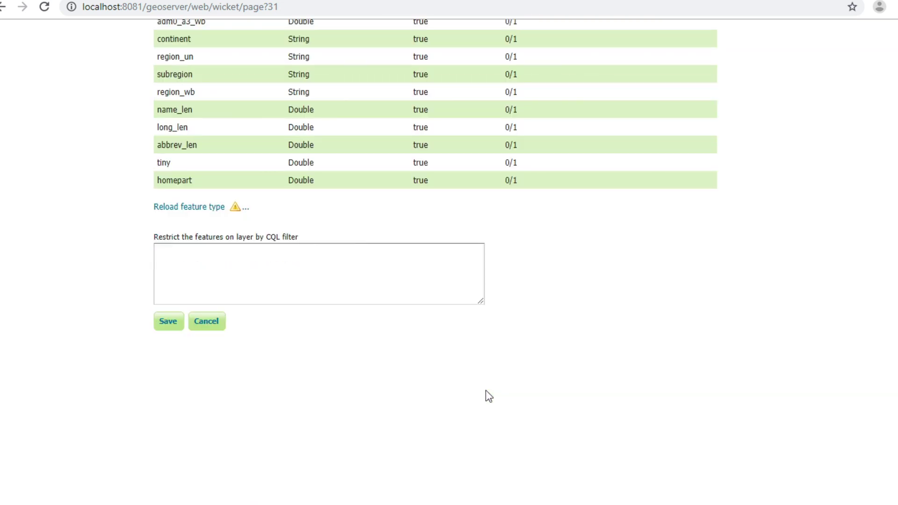
Save the gis4dev:world layer's settings from the bottom of the Edit Layer page
{"action": "left_click", "coordinate": [175, 327]}
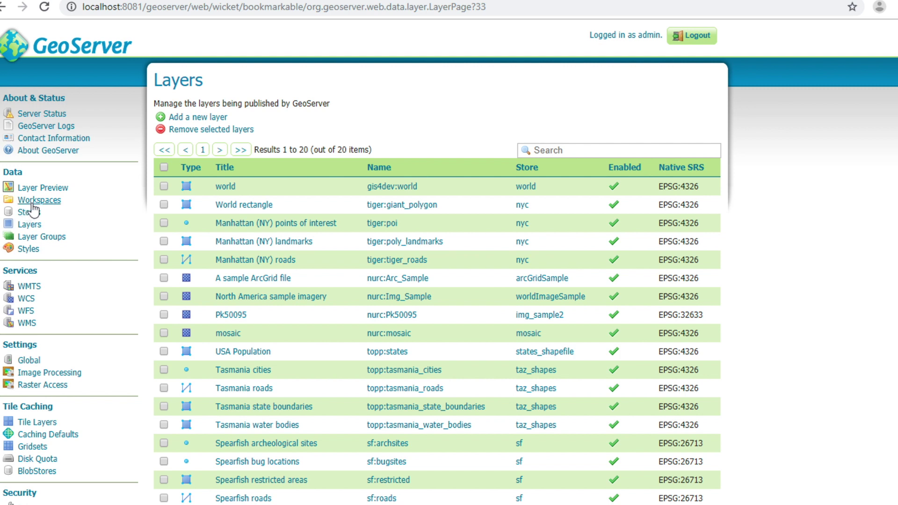
Open Layer Preview, showing gis4dev:world with OpenLayers, KML and GML formats
{"action": "left_click", "coordinate": [55, 195]}
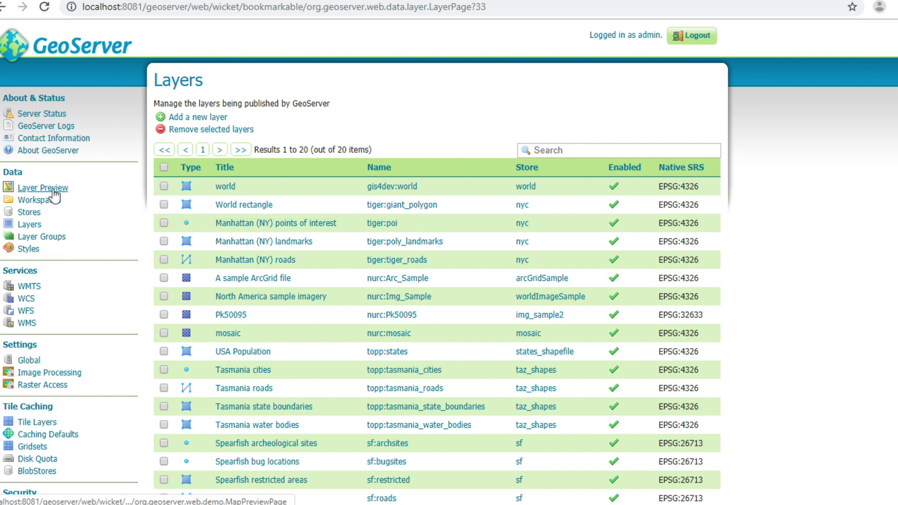
{"action": "left_click", "coordinate": [56, 194]}
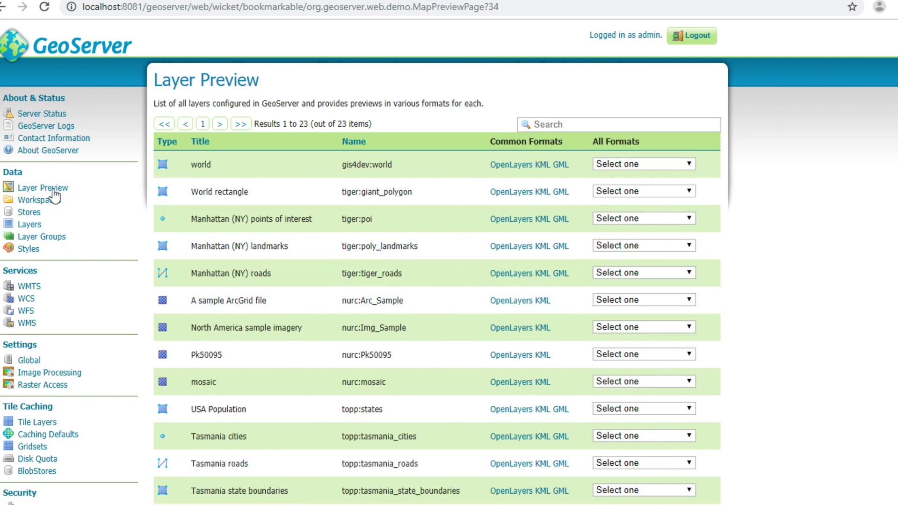